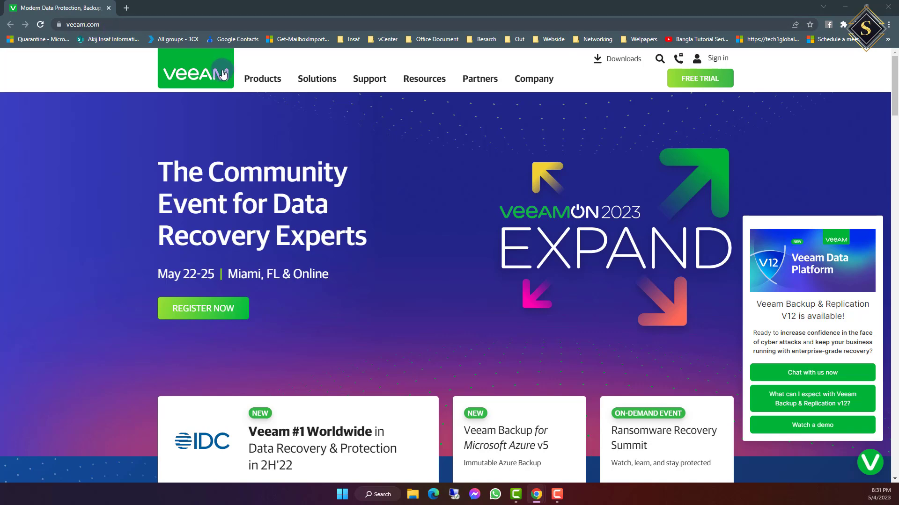
# Step: Open the Backup & Recovery product page on veeam.com and go to its trial download page
pyautogui.click(258, 79)
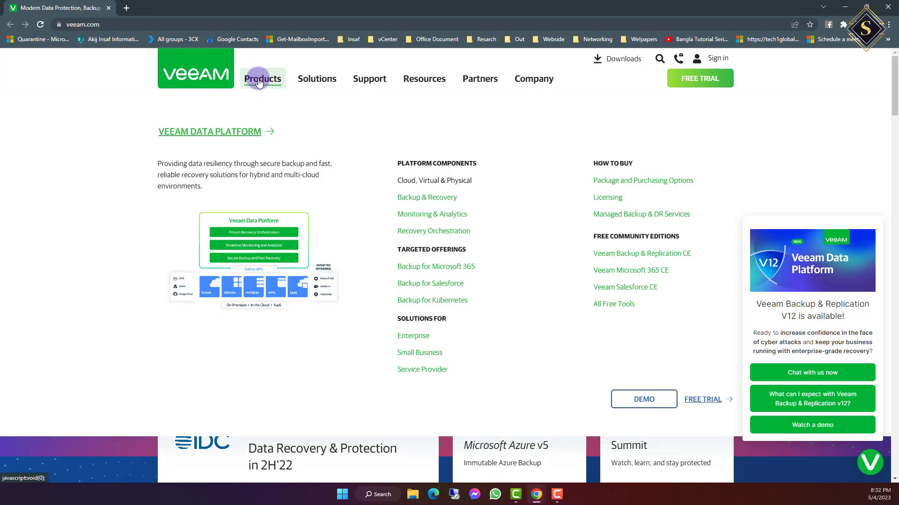
pyautogui.click(429, 198)
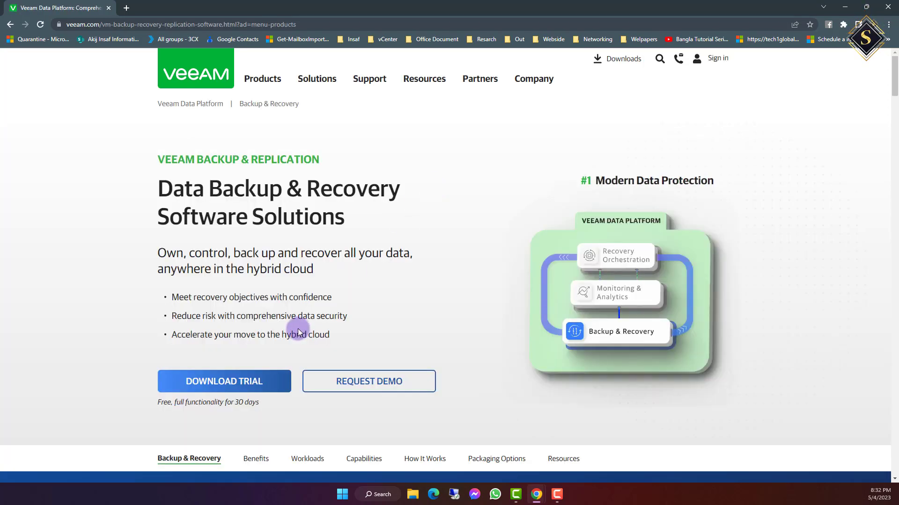
pyautogui.scroll(-3, 295, 285)
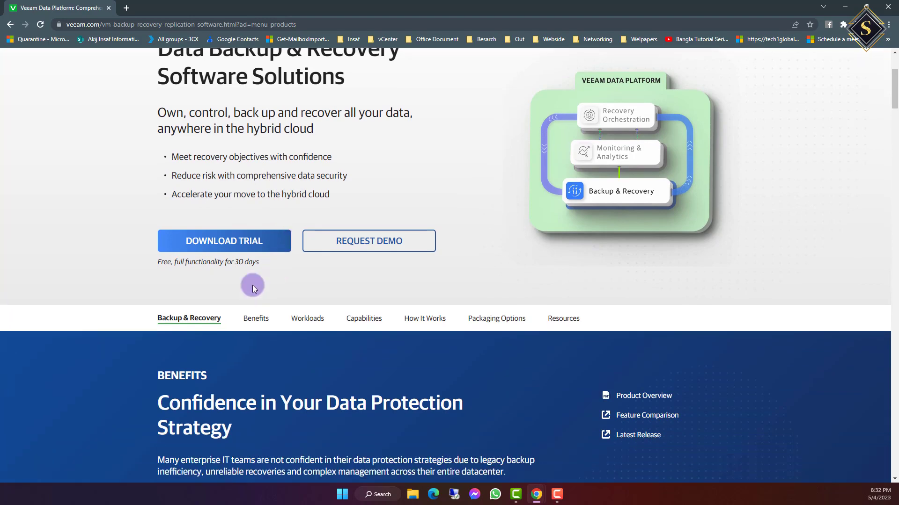
pyautogui.scroll(3, 281, 295)
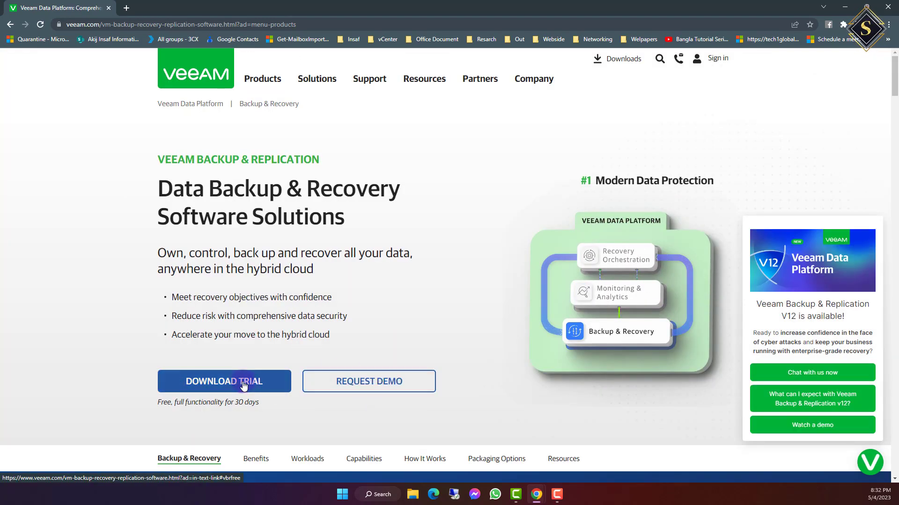
pyautogui.moveTo(161, 402); pyautogui.dragTo(257, 403)
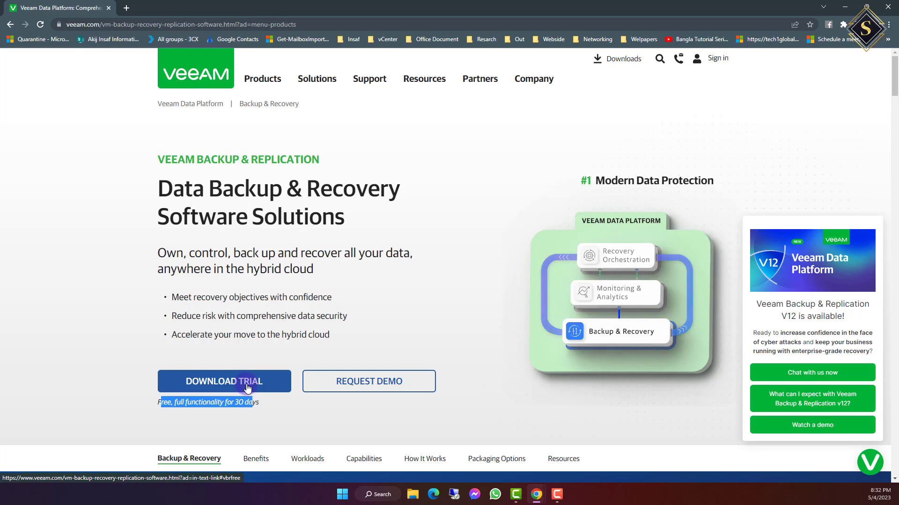
pyautogui.click(247, 387)
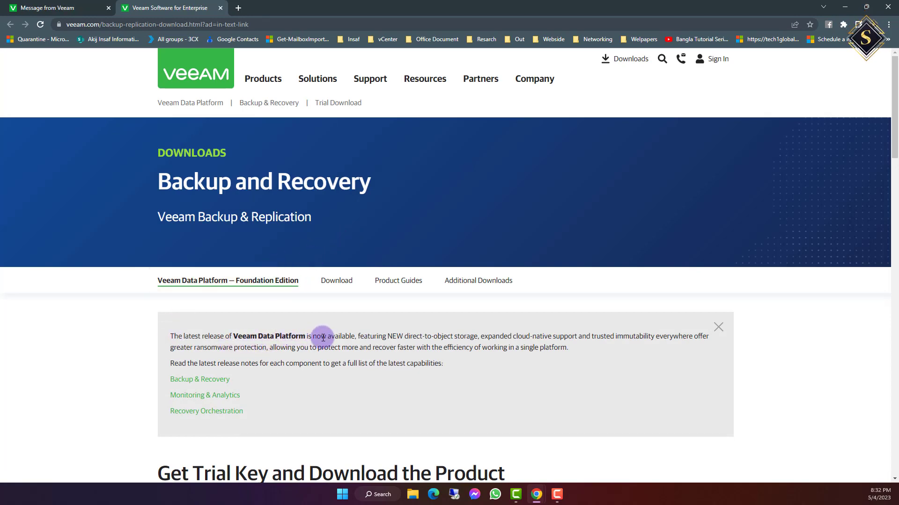
# Step: Start downloading the Veeam Backup & Replication ISO, version 12.0.0.1420, from the product table
pyautogui.scroll(-3, 220, 383)
pyautogui.scroll(-4, 260, 372)
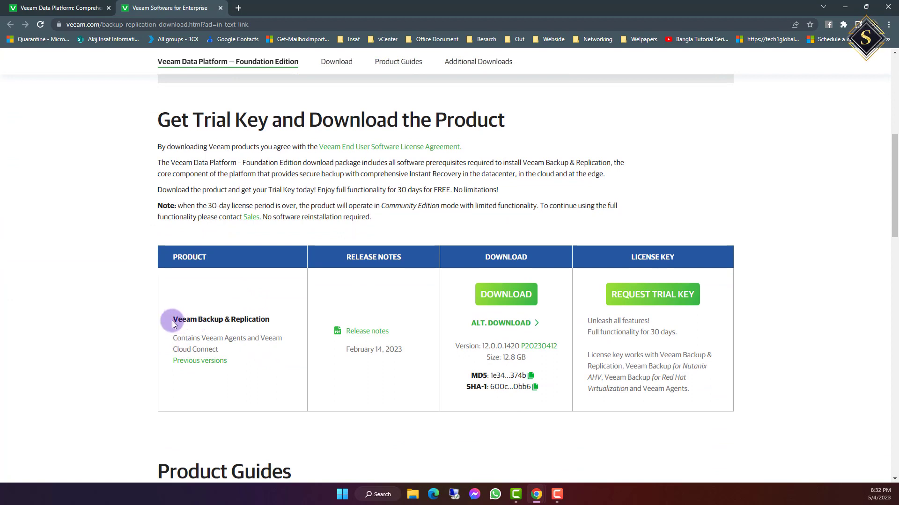
pyautogui.moveTo(173, 319); pyautogui.dragTo(275, 320)
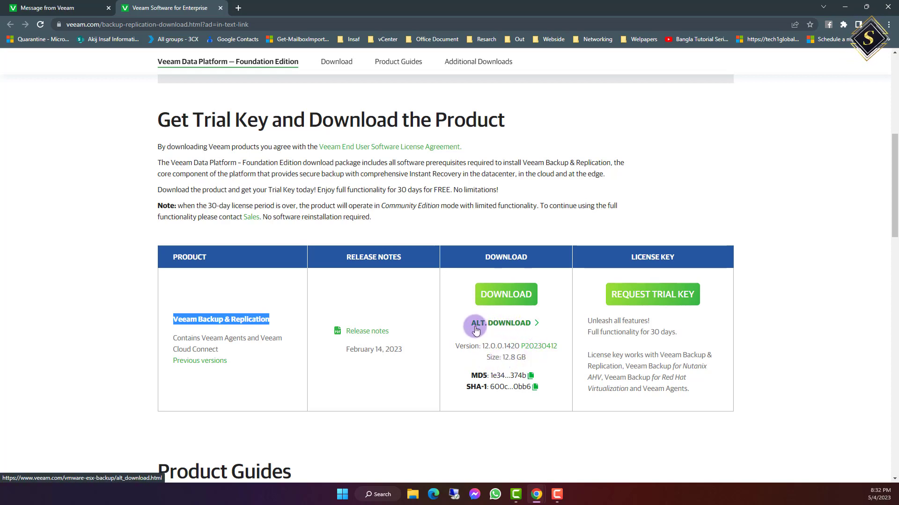
pyautogui.click(533, 324)
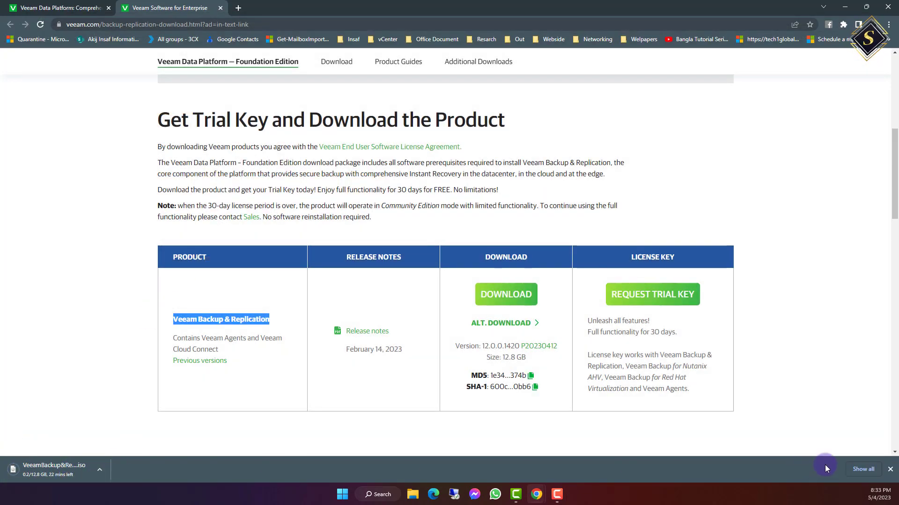
# Step: Check the ISO's download progress and remaining time in the browser's full download list
pyautogui.click(863, 469)
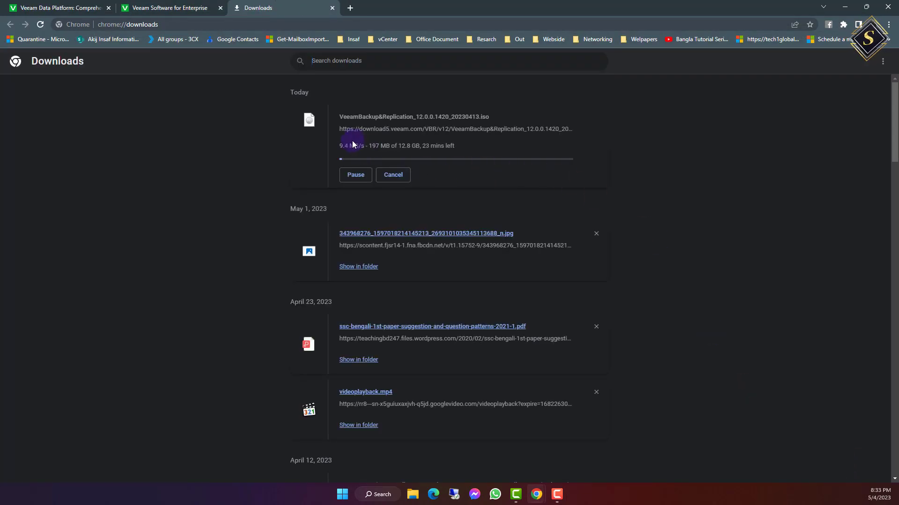
pyautogui.moveTo(402, 147); pyautogui.dragTo(488, 148)
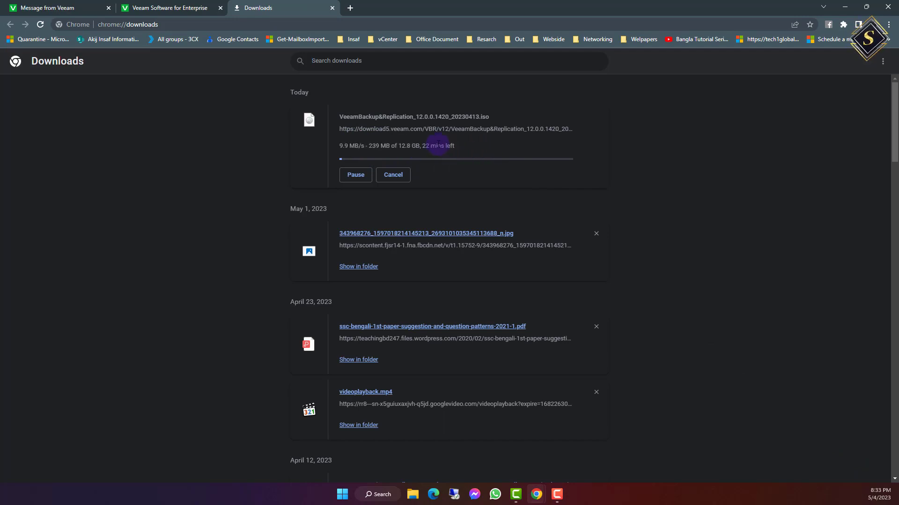
pyautogui.click(201, 8)
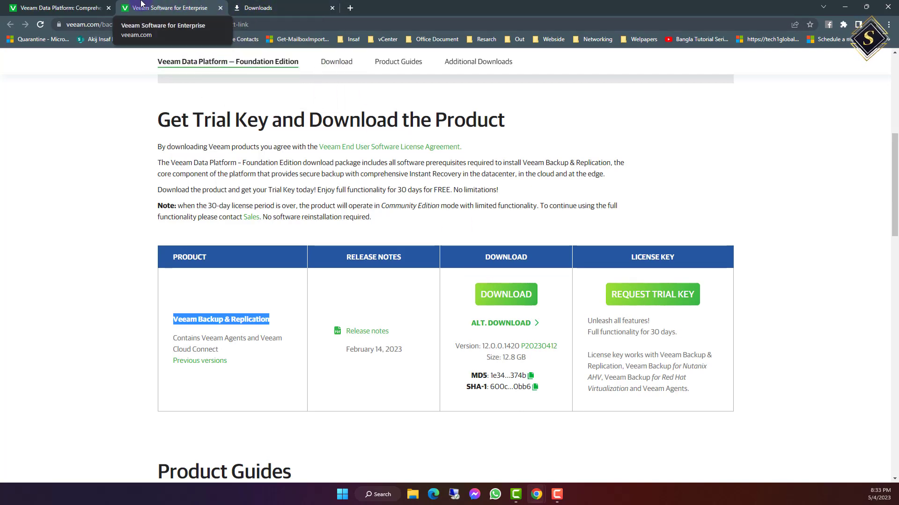
pyautogui.moveTo(94, 4)
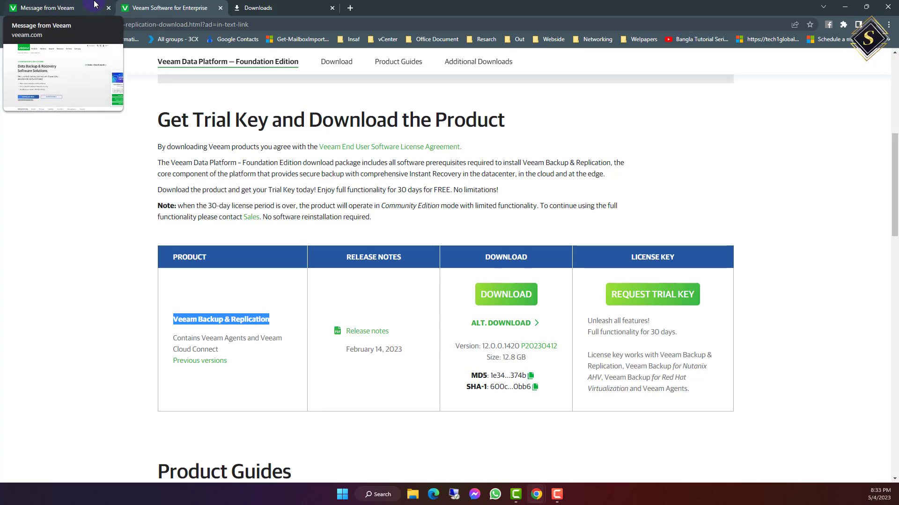
pyautogui.click(262, 6)
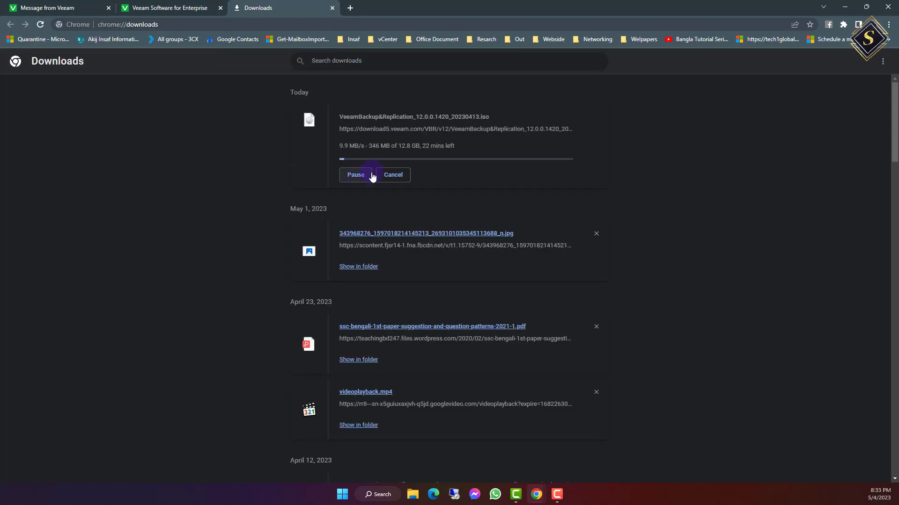
# Step: Cancel the Veeam ISO download and remove its entry from the download list
pyautogui.click(358, 175)
pyautogui.click(398, 175)
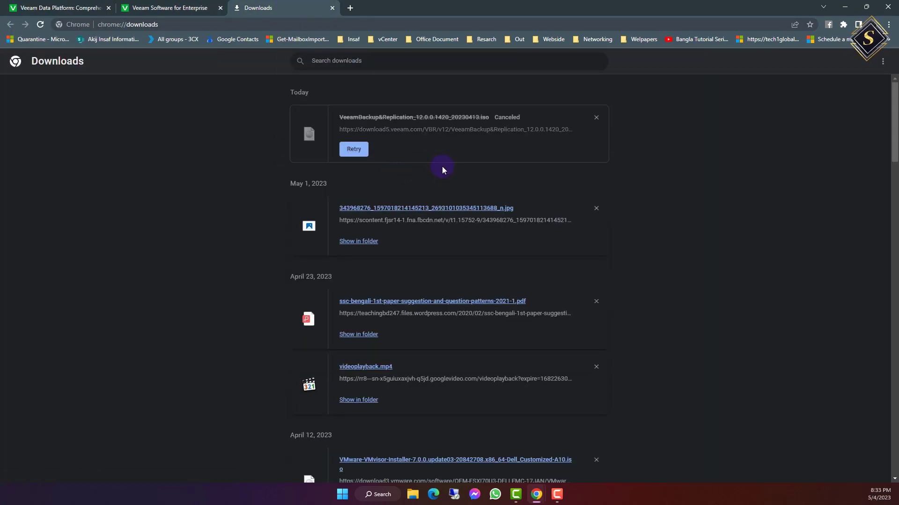
pyautogui.click(595, 117)
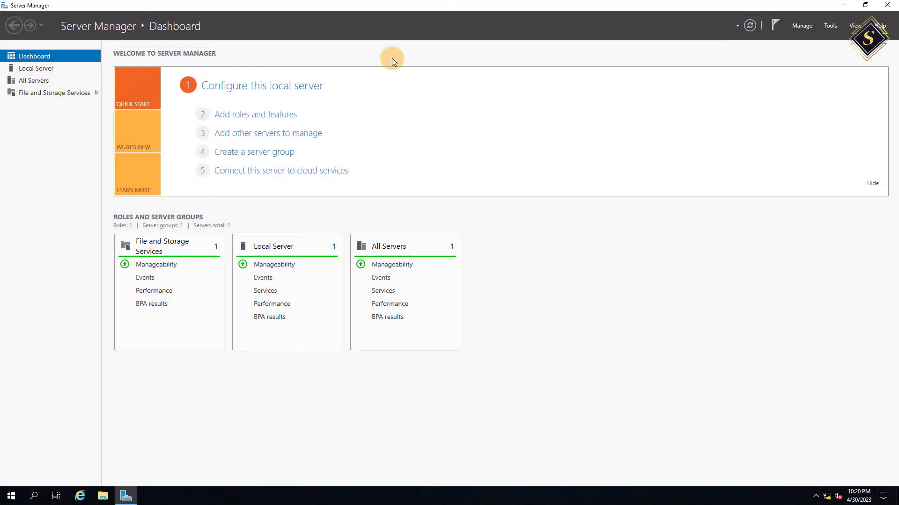
# Step: Examine the local server's properties in Server Manager on the Veeam server and close Server Manager
pyautogui.click(37, 68)
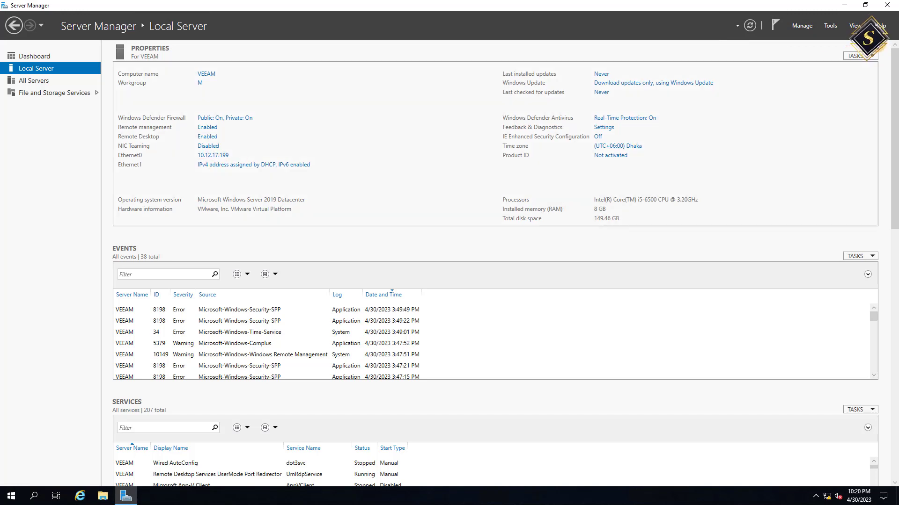
pyautogui.click(888, 6)
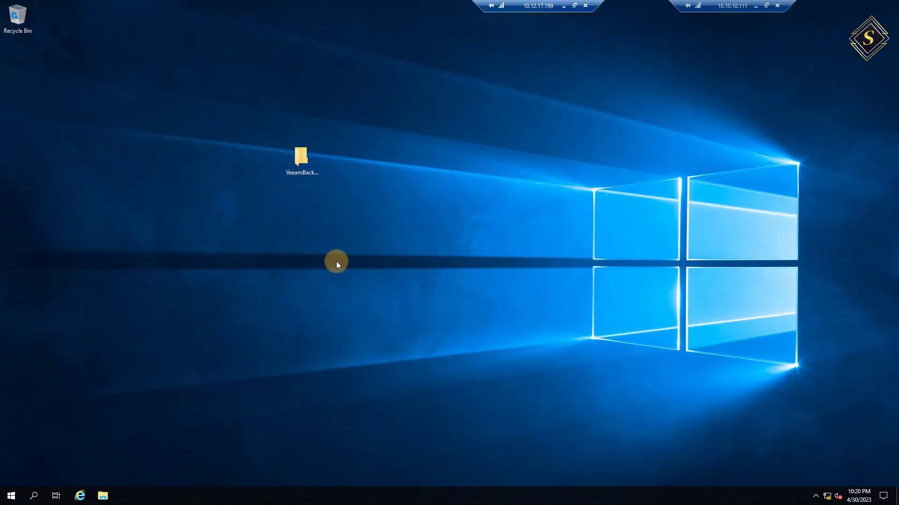
# Step: Open the VeeamBackup&Replication_11.0.1.1261_20211005 folder on the desktop and show its files as large icons
pyautogui.click(304, 162)
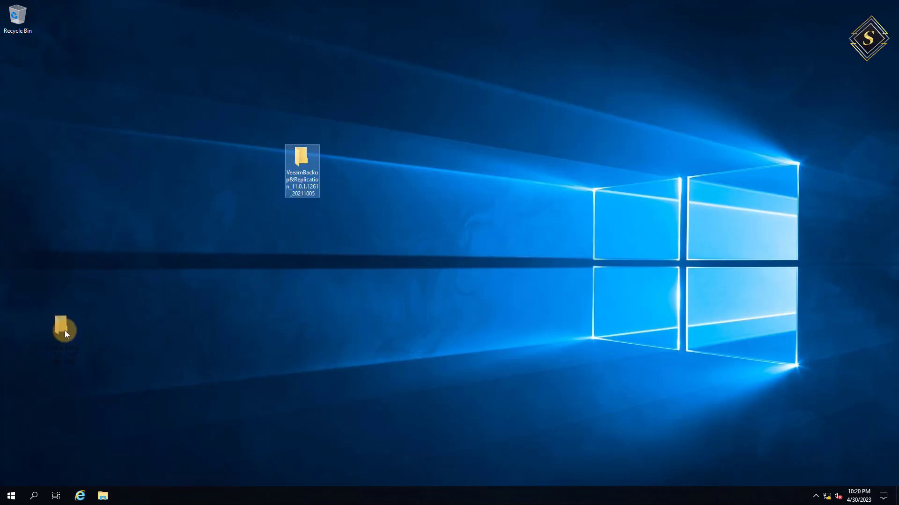
pyautogui.moveTo(305, 162); pyautogui.dragTo(64, 331)
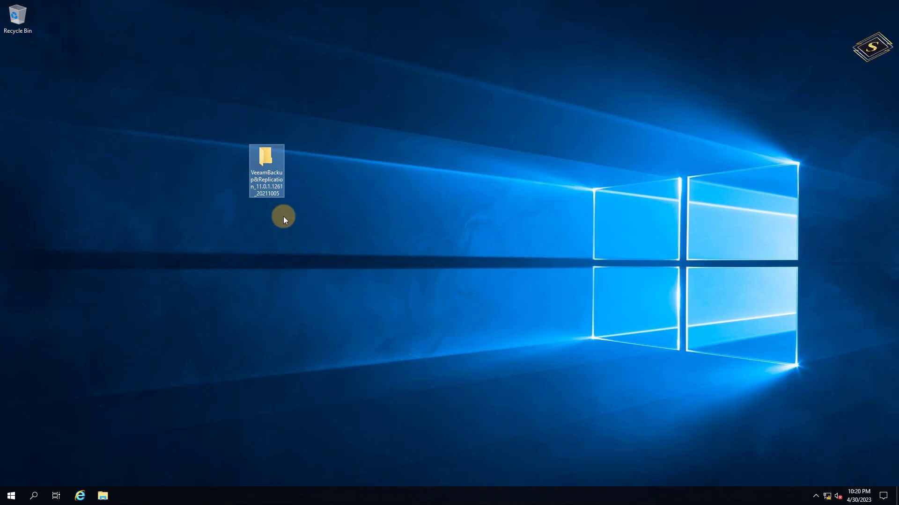
pyautogui.doubleClick(267, 184)
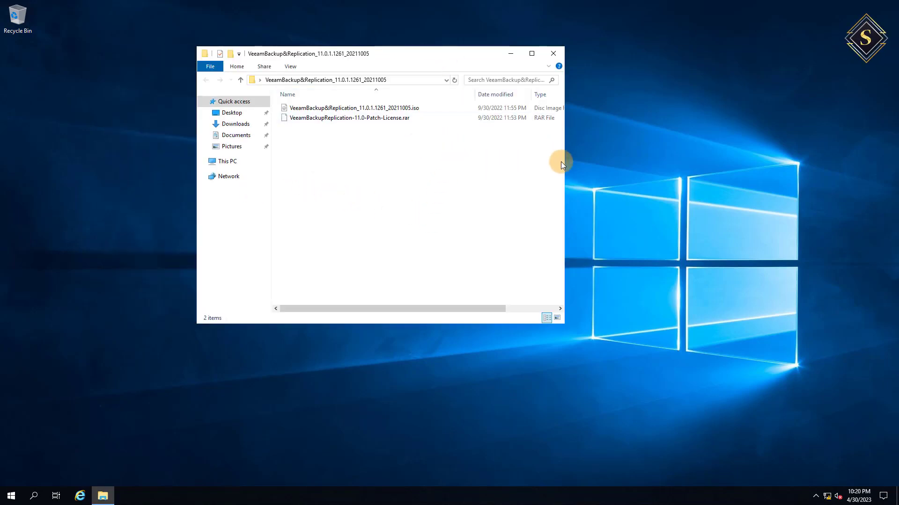
pyautogui.click(557, 318)
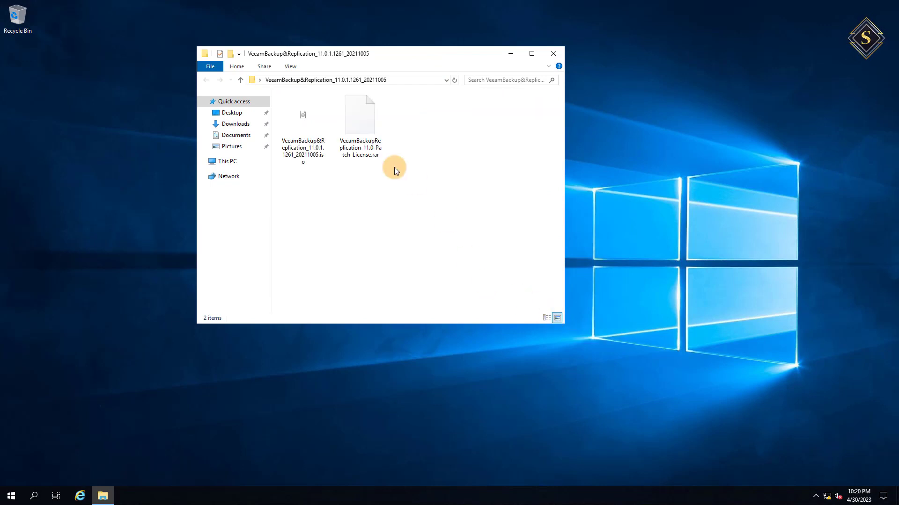
# Step: Widen the folder window and mount the VeeamBackup&Replication_11.0.1.1261_20211005.iso disc image
pyautogui.click(304, 143)
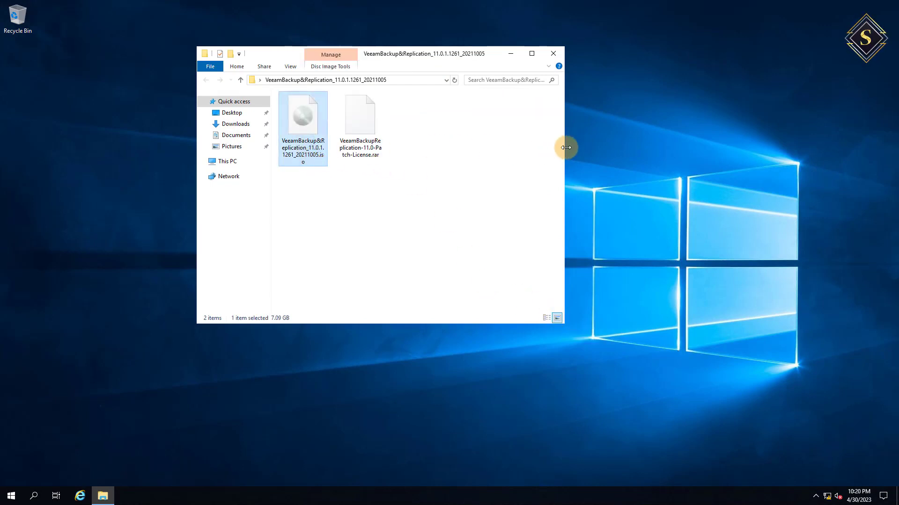
pyautogui.moveTo(567, 148); pyautogui.dragTo(626, 147)
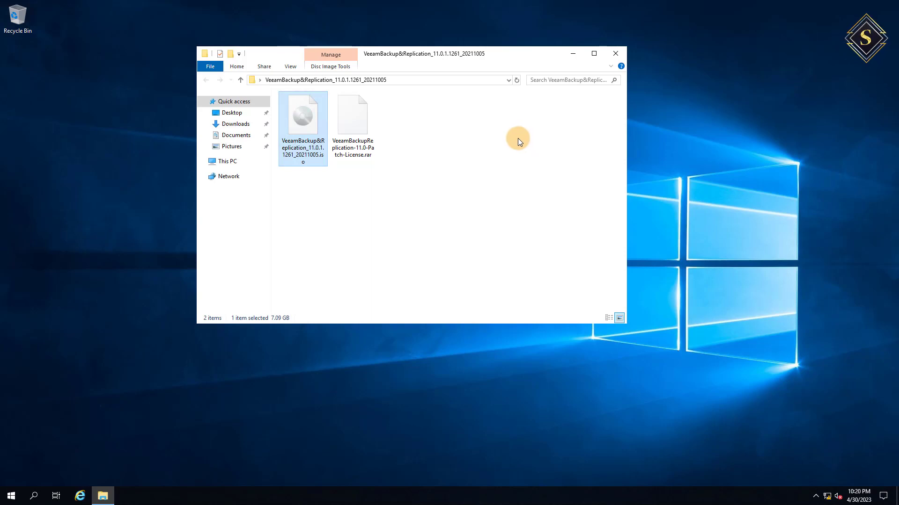
pyautogui.rightClick(311, 153)
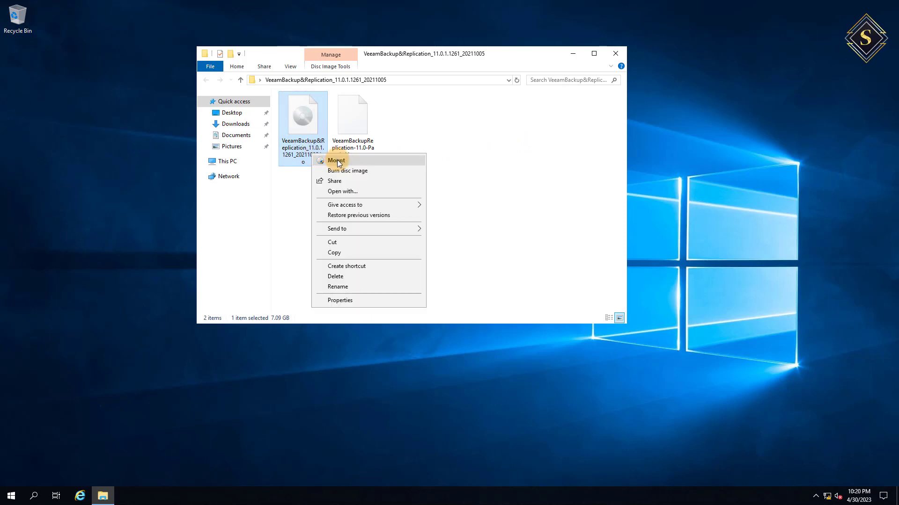
pyautogui.click(337, 160)
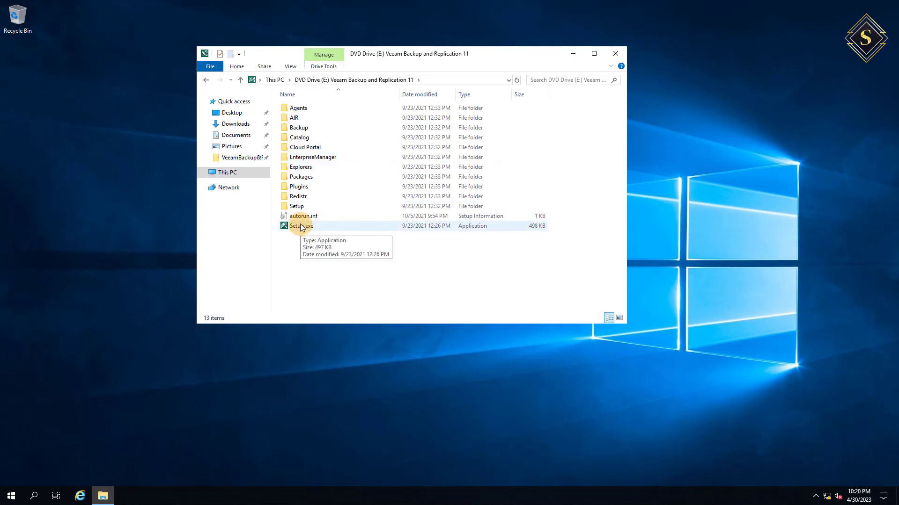
# Step: Run Setup.exe from the mounted disc and start installing the standalone Veeam Backup & Replication component
pyautogui.click(301, 226)
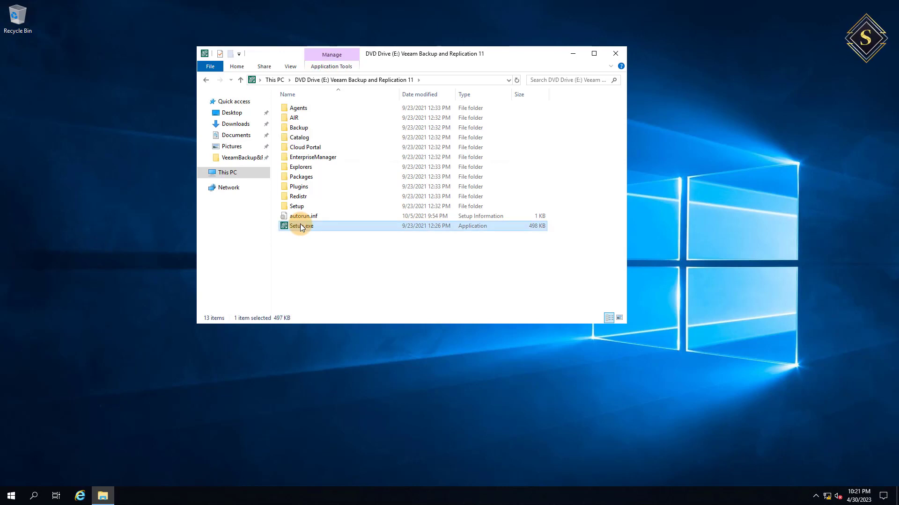
pyautogui.doubleClick(301, 226)
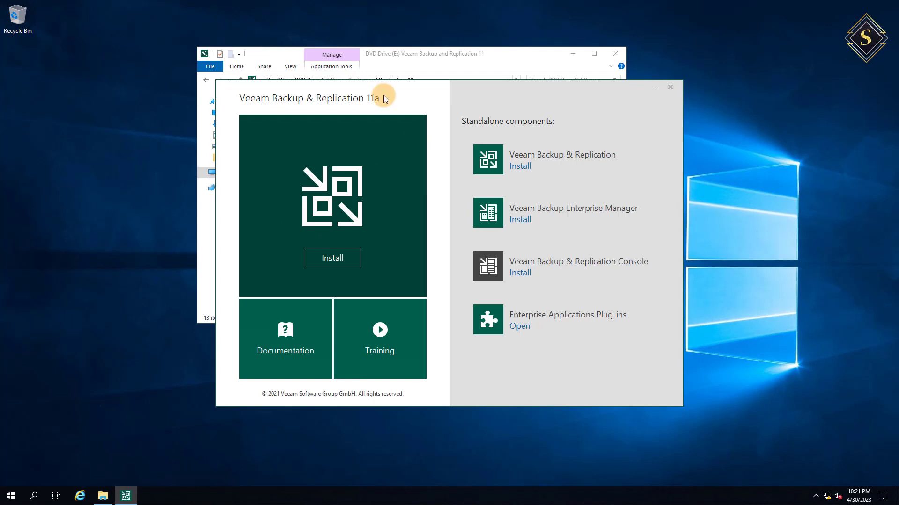
pyautogui.moveTo(372, 88); pyautogui.dragTo(351, 83)
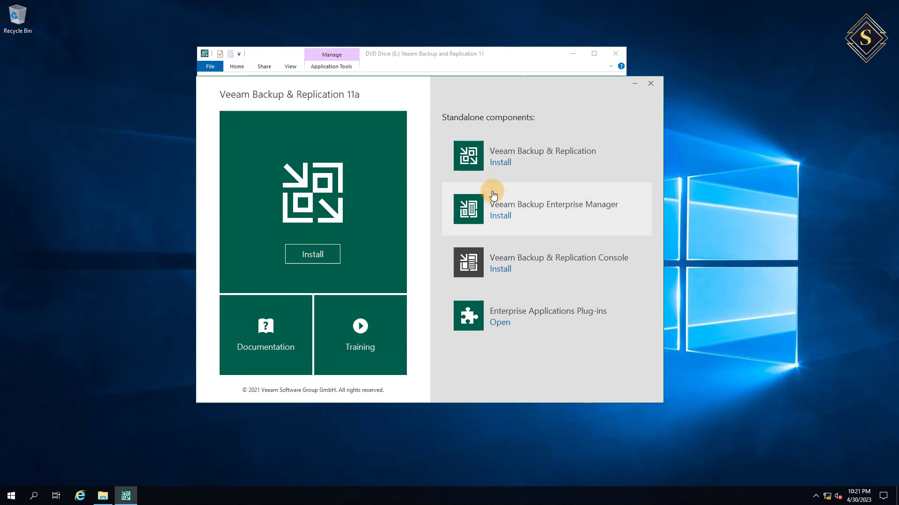
pyautogui.click(500, 162)
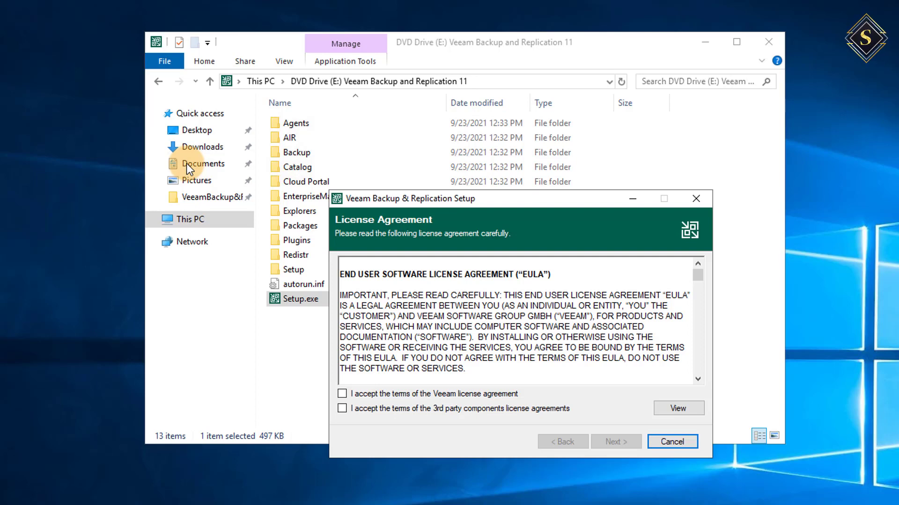
# Step: Accept the Veeam and 3rd party components license agreements, read through the EULA, and continue to the license file page
pyautogui.click(454, 396)
pyautogui.click(347, 408)
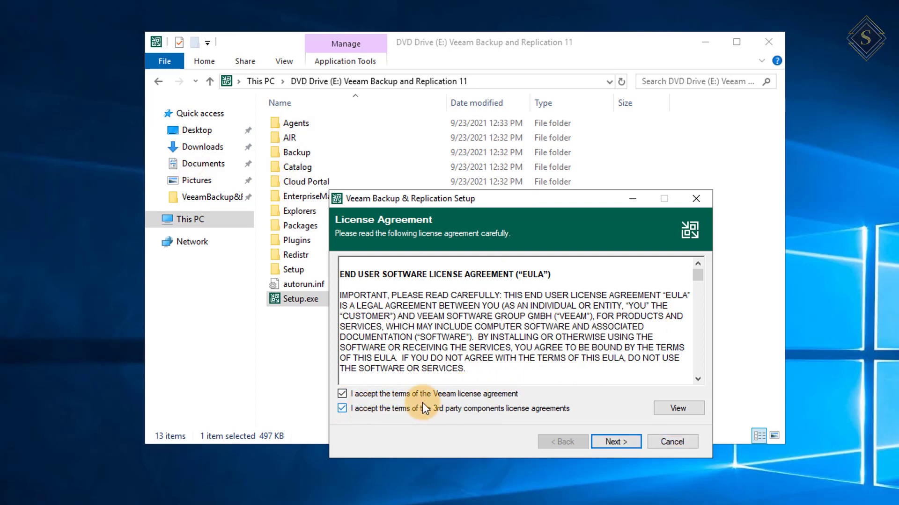
pyautogui.moveTo(459, 195); pyautogui.dragTo(415, 169)
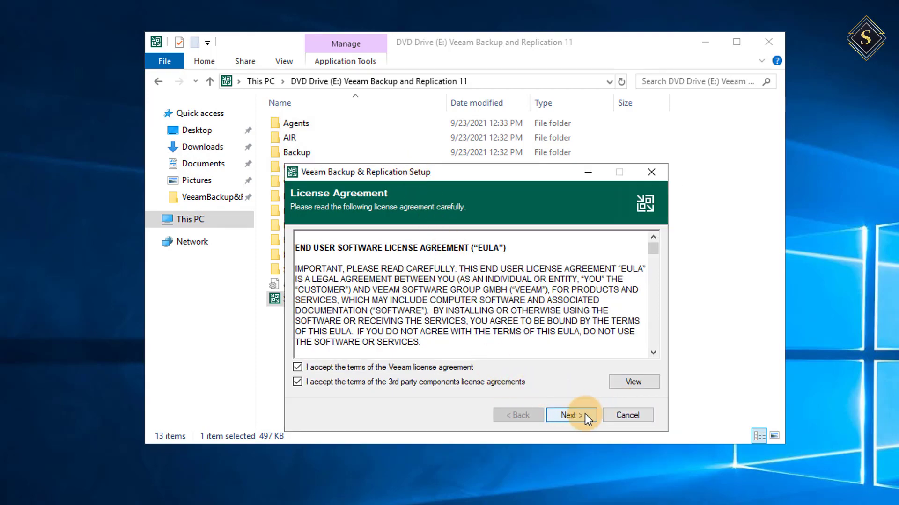
pyautogui.scroll(-15, 578, 313)
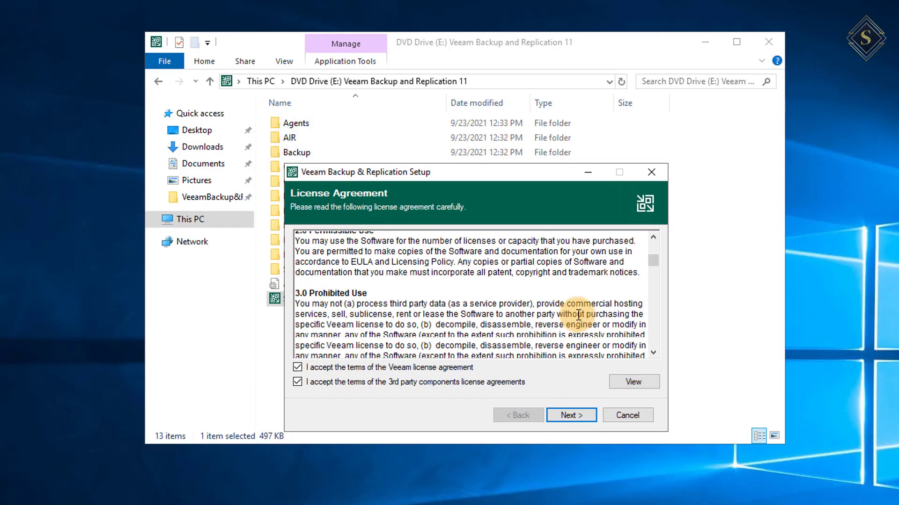
pyautogui.scroll(-20, 578, 314)
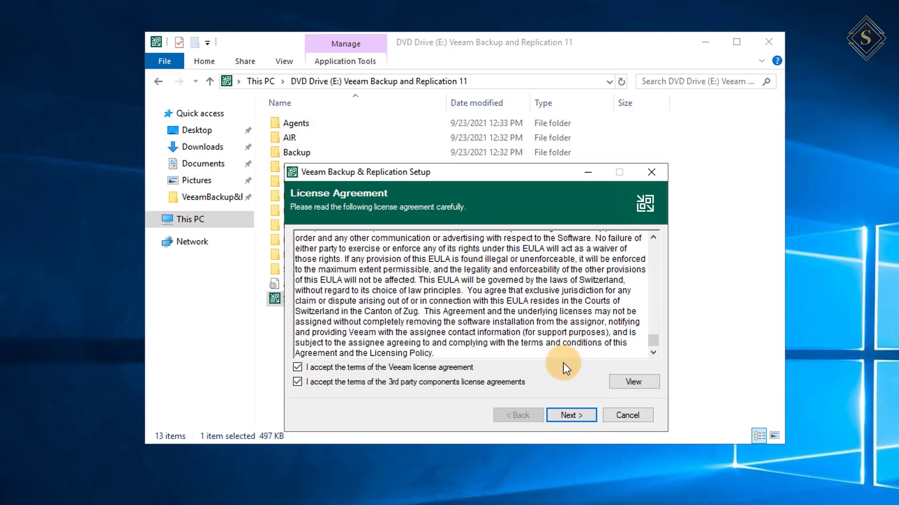
pyautogui.click(563, 416)
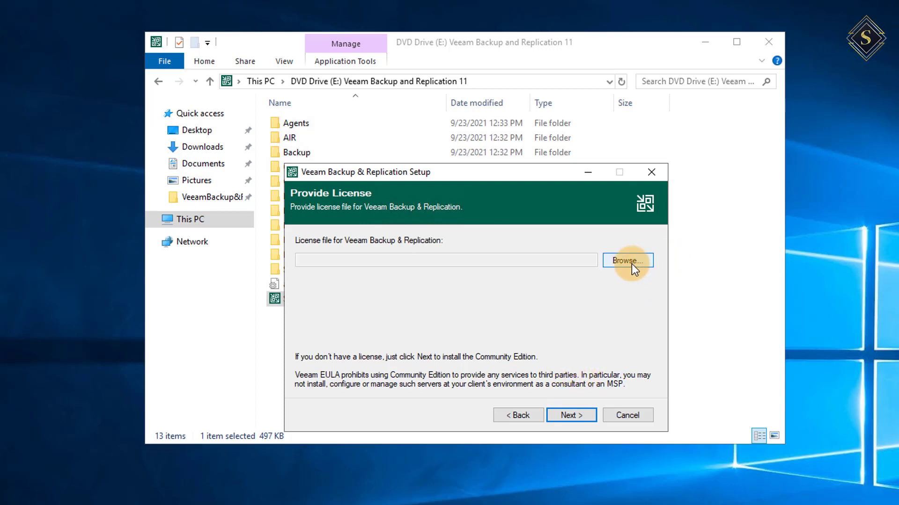
# Step: Continue without a license file for the Community Edition, then re-check the system configuration and install the missing prerequisite components
pyautogui.click(569, 417)
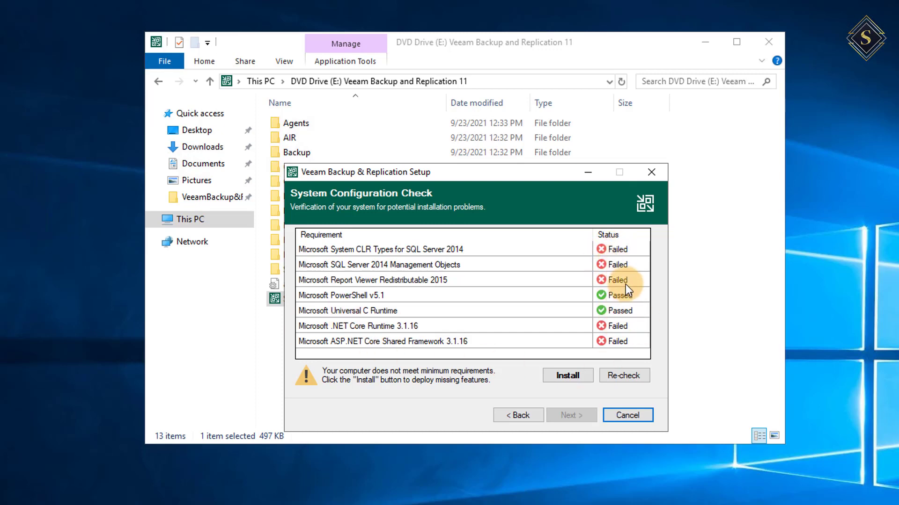
pyautogui.click(627, 375)
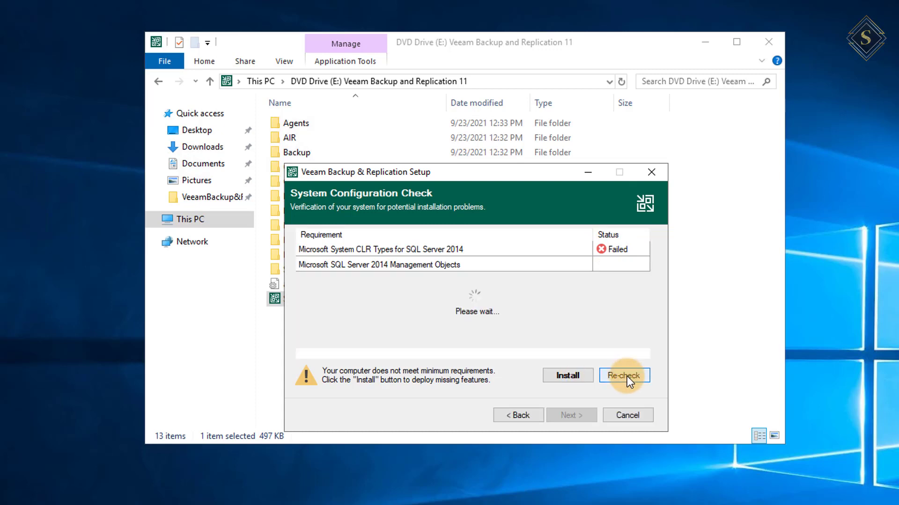
pyautogui.click(566, 374)
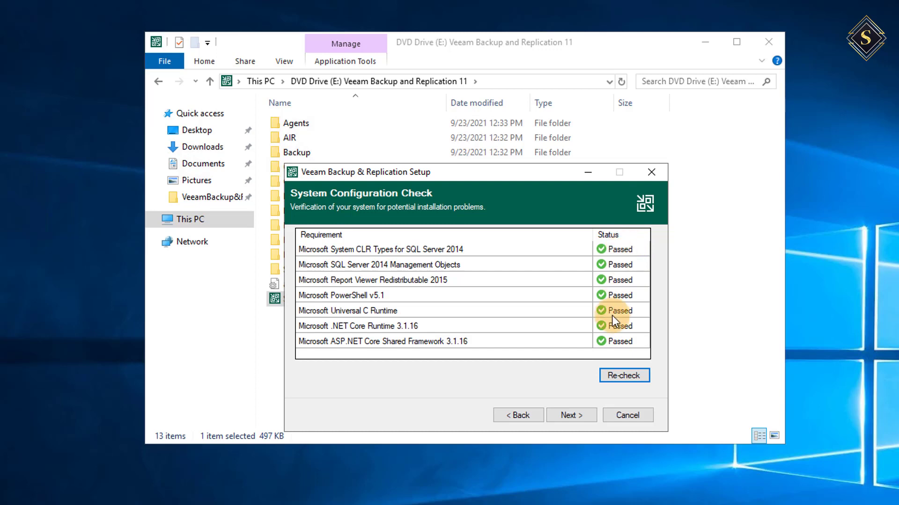
pyautogui.click(576, 417)
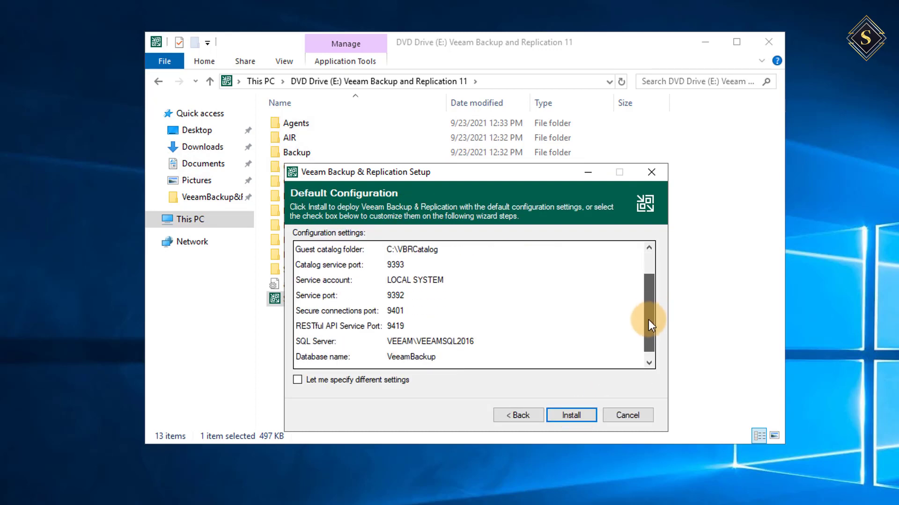
# Step: Review the full list of default configuration settings and install Veeam Backup & Replication without specifying different settings
pyautogui.moveTo(648, 319); pyautogui.dragTo(645, 283)
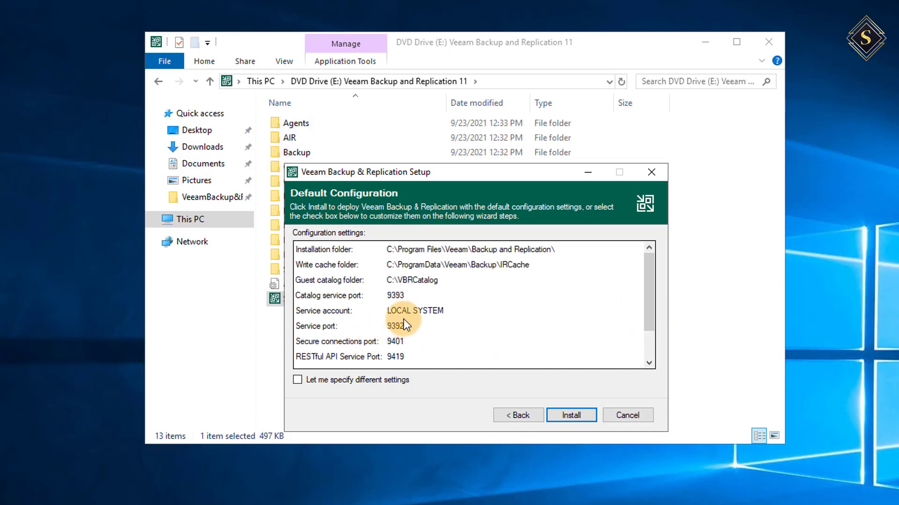
pyautogui.moveTo(649, 324); pyautogui.dragTo(650, 336)
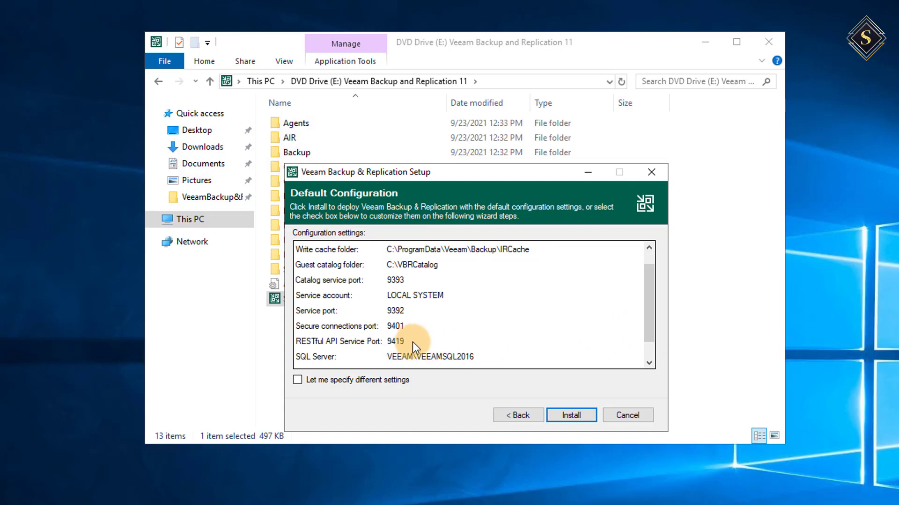
pyautogui.scroll(-1, 412, 342)
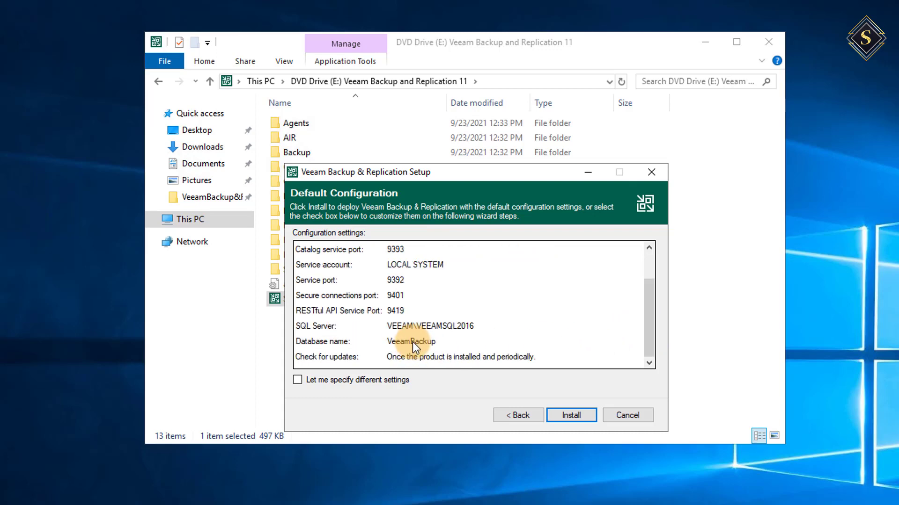
pyautogui.click(560, 412)
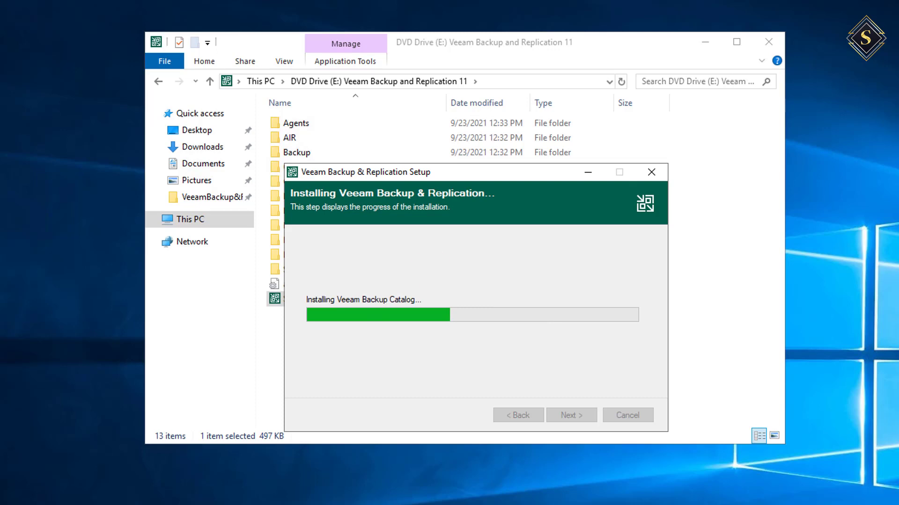
# Step: Shift the setup window aside during the installation and finish the Veeam Backup & Replication 11a setup wizard when it completes
pyautogui.moveTo(354, 165); pyautogui.dragTo(392, 163)
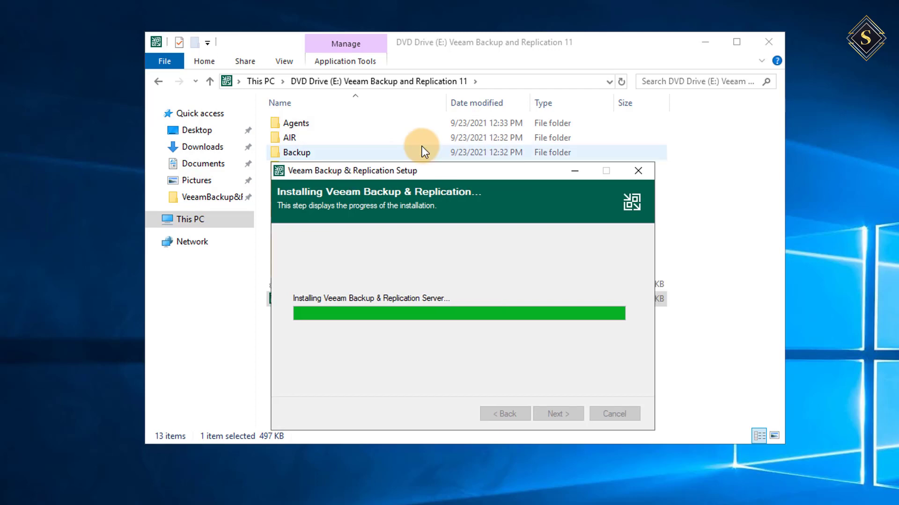
pyautogui.moveTo(399, 169); pyautogui.dragTo(431, 173)
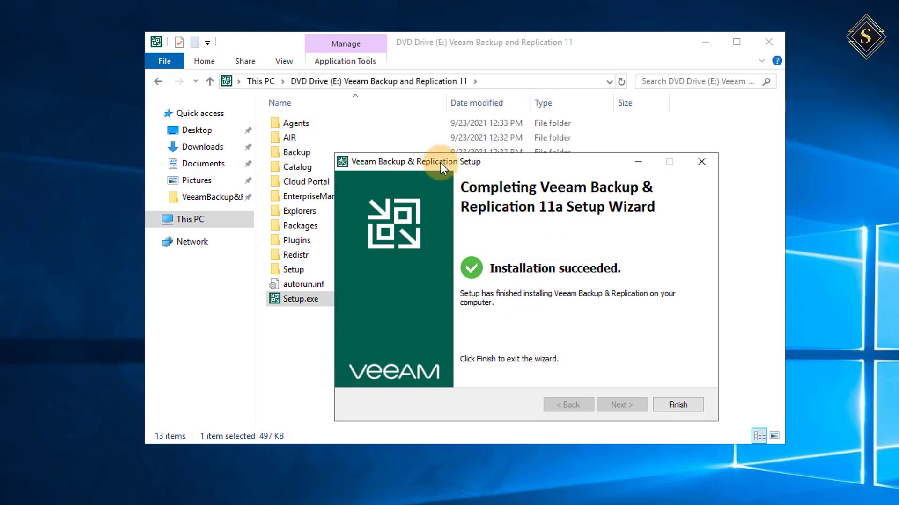
pyautogui.click(678, 404)
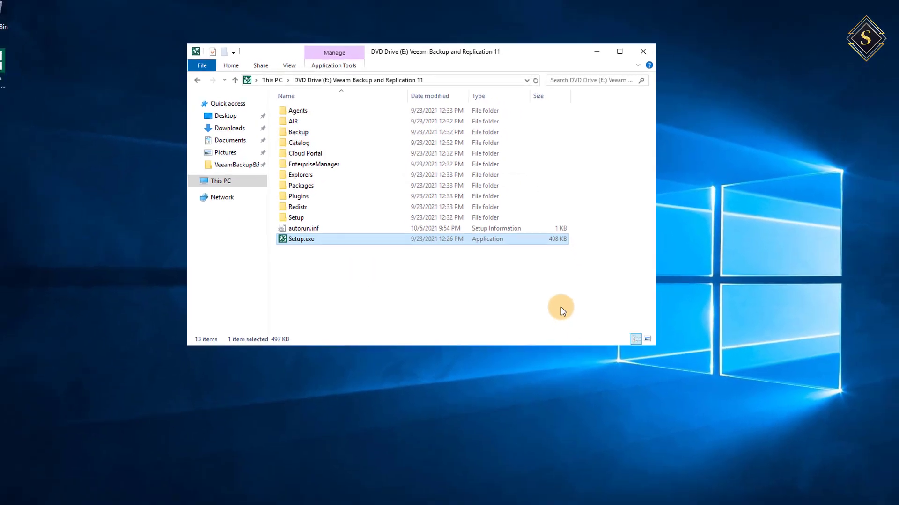